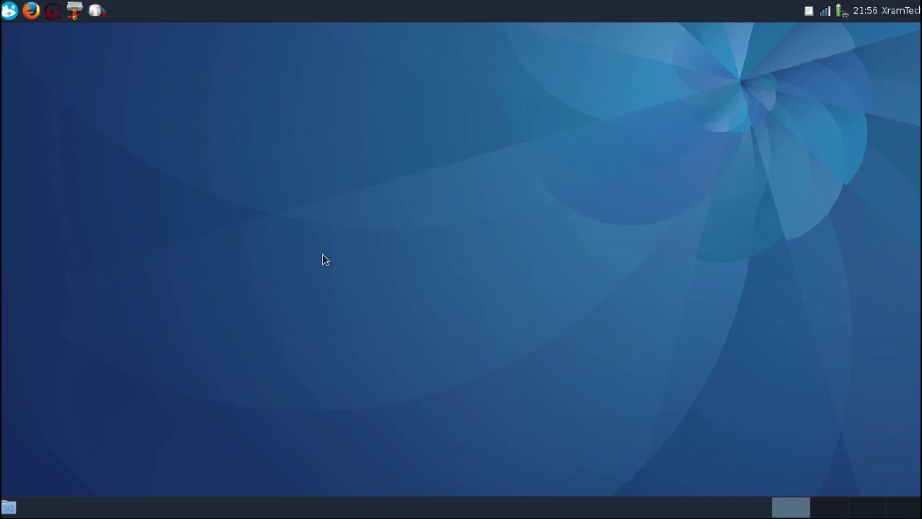
- Open Firefox and run a Google search for 'rpm fusion'
left_click(31, 13)
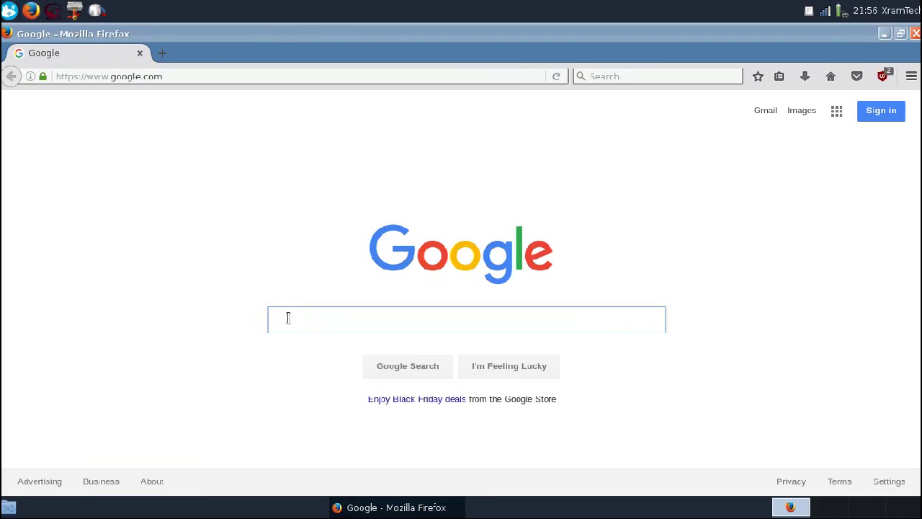
type("rpm fu")
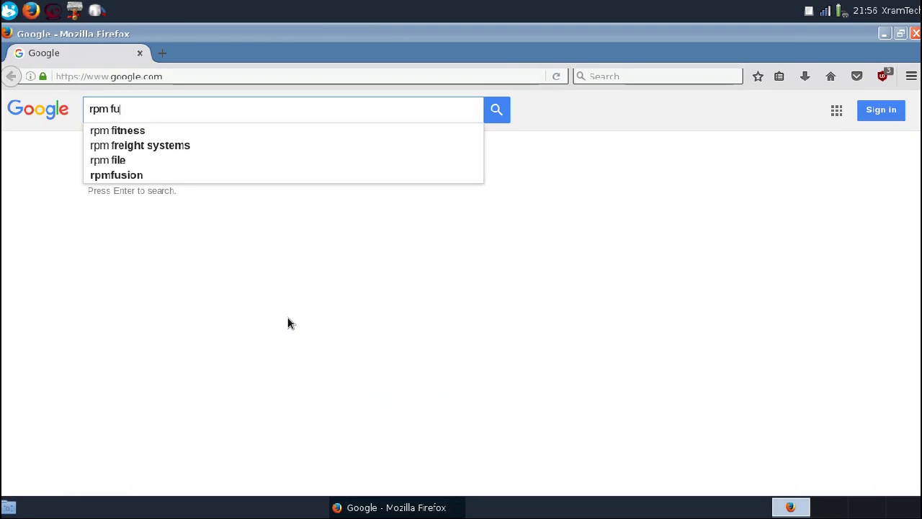
type("sion")
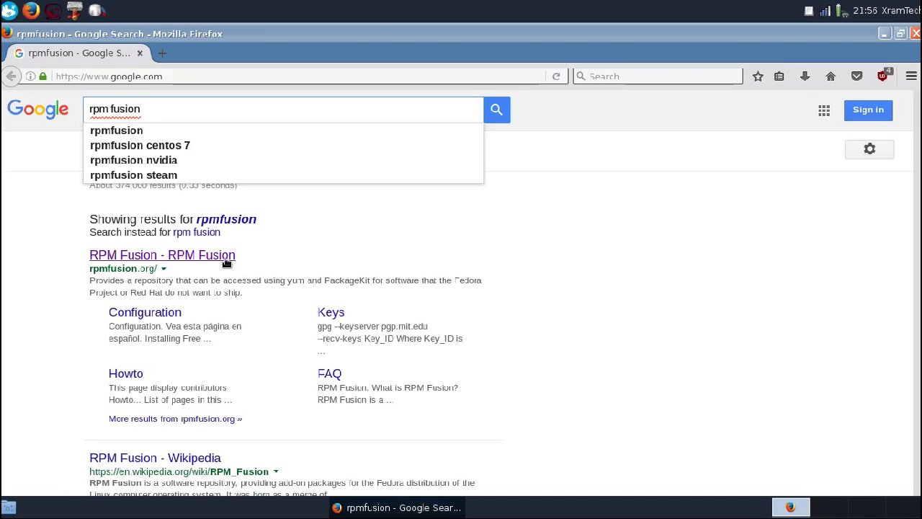
left_click(496, 118)
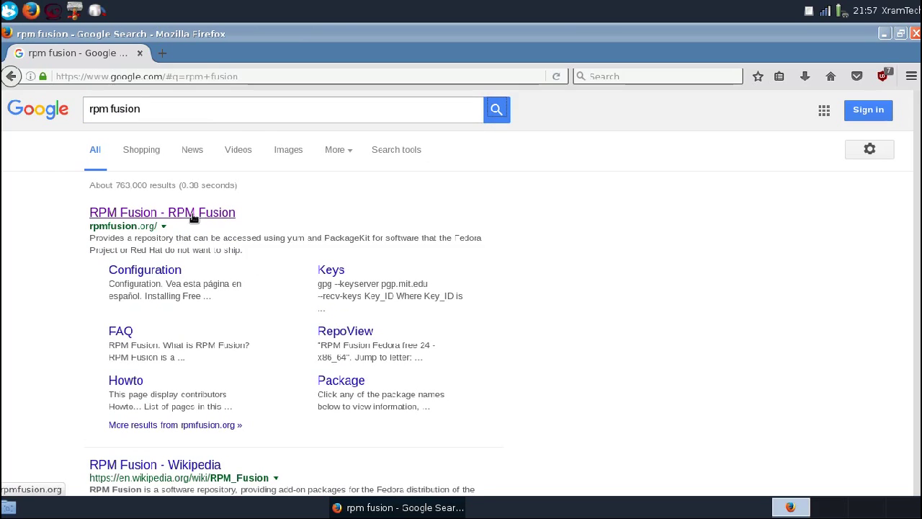
- Go from the rpmfusion.org result to the 'Enable RPM Fusion on your system' page's repository link lists
left_click(193, 216)
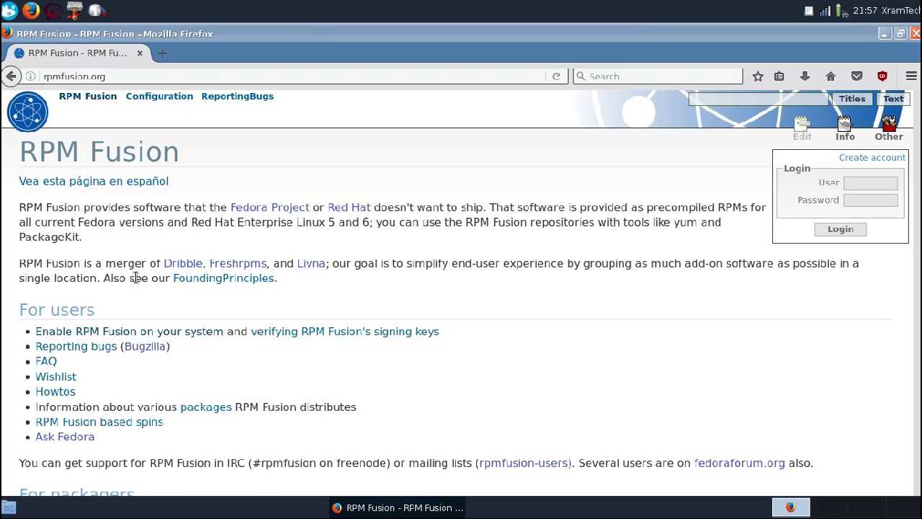
left_click(100, 332)
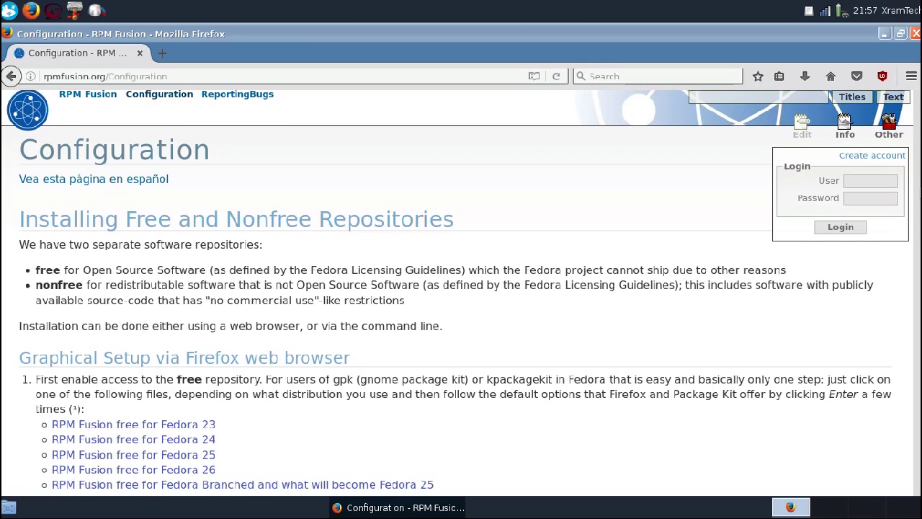
scroll(457, 293, "down", 5)
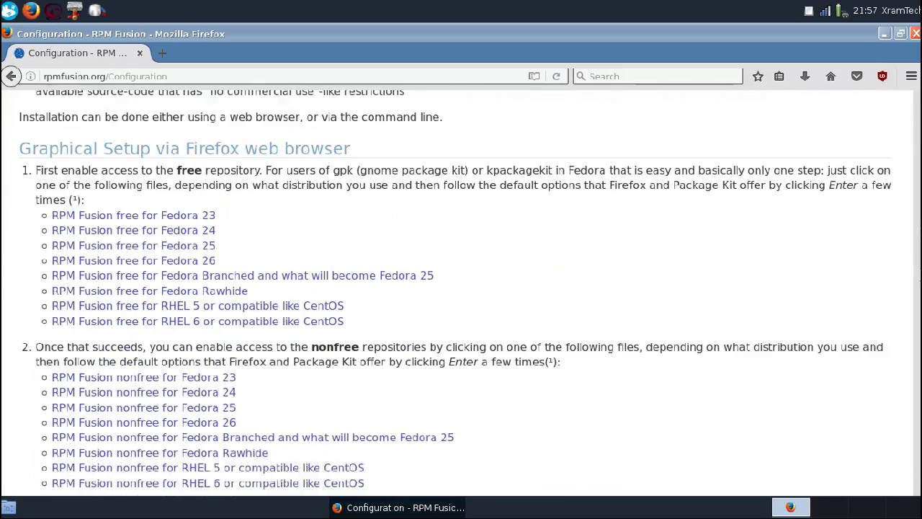
scroll(617, 245, "down", 1)
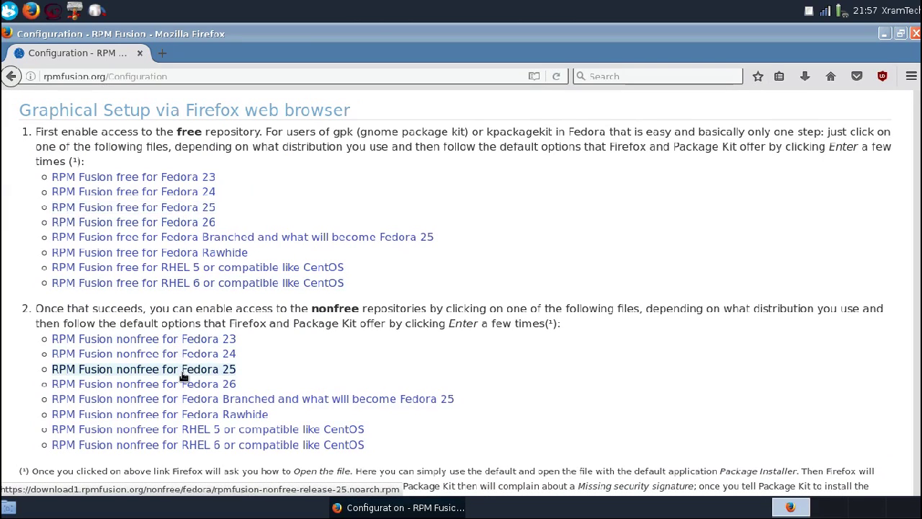
- Install rpmfusion-free-release-25 through Yumex, authorizing with the account password
left_click(183, 207)
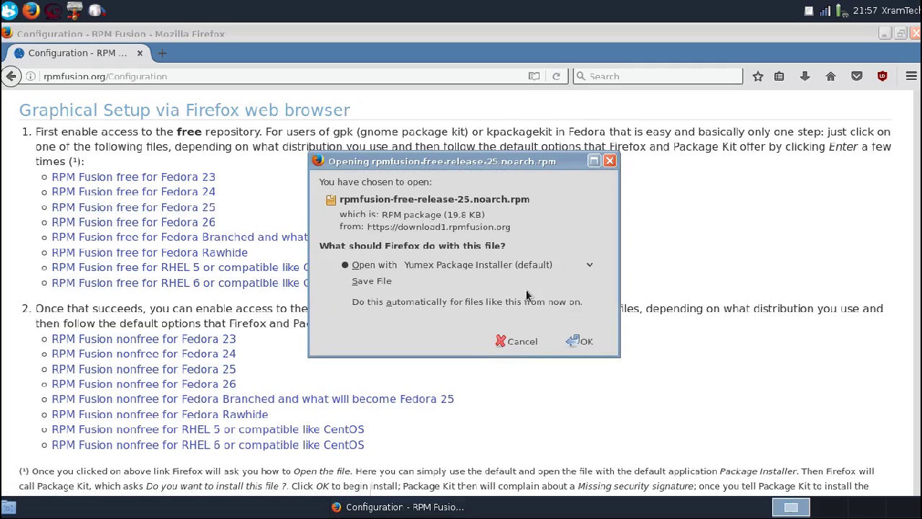
left_click(578, 342)
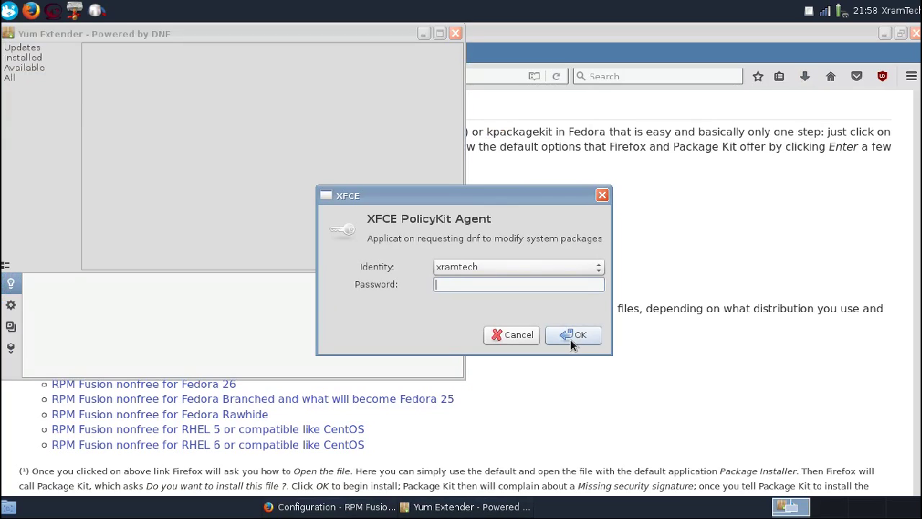
type("●●●●●●●●")
left_click(577, 335)
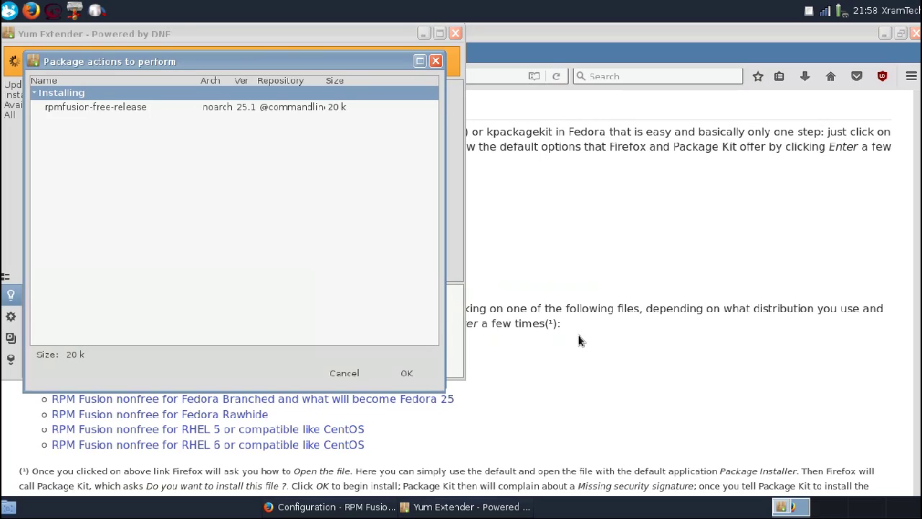
left_click(407, 373)
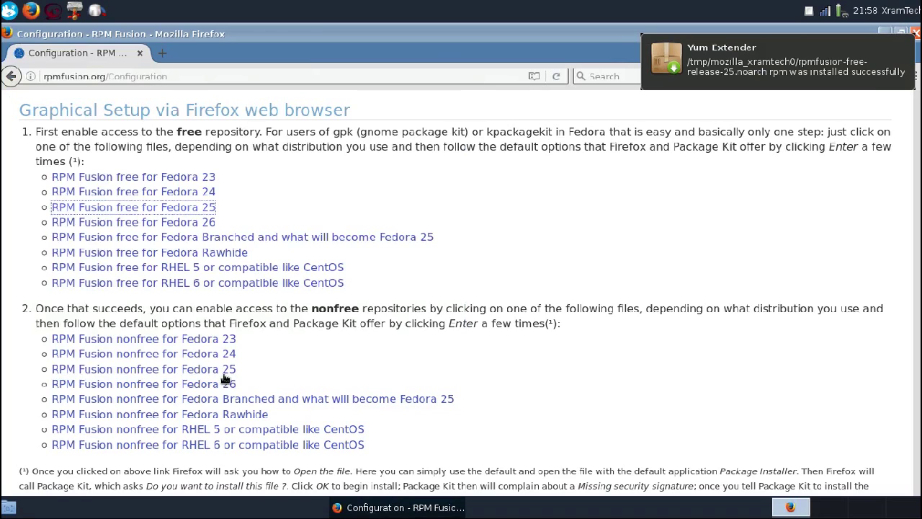
- Install rpmfusion-nonfree-release-25 through Yumex, authorizing with the account password
left_click(224, 374)
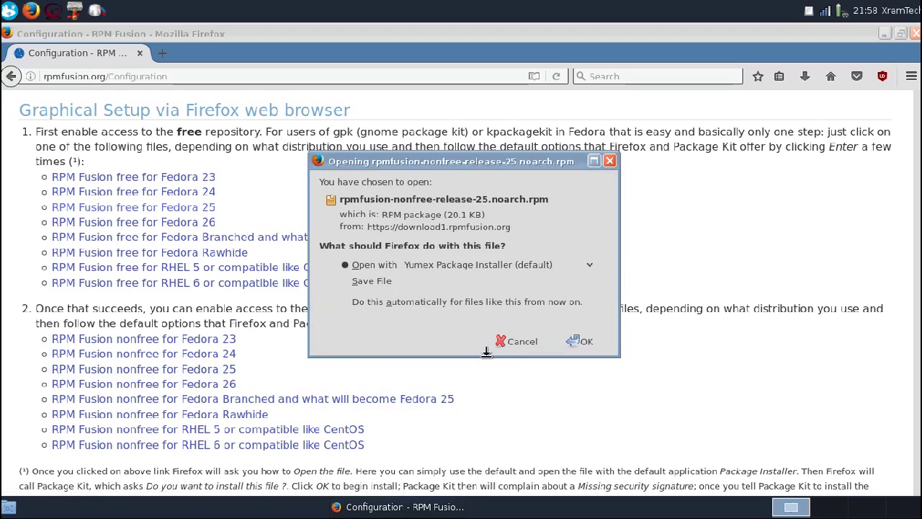
left_click(584, 341)
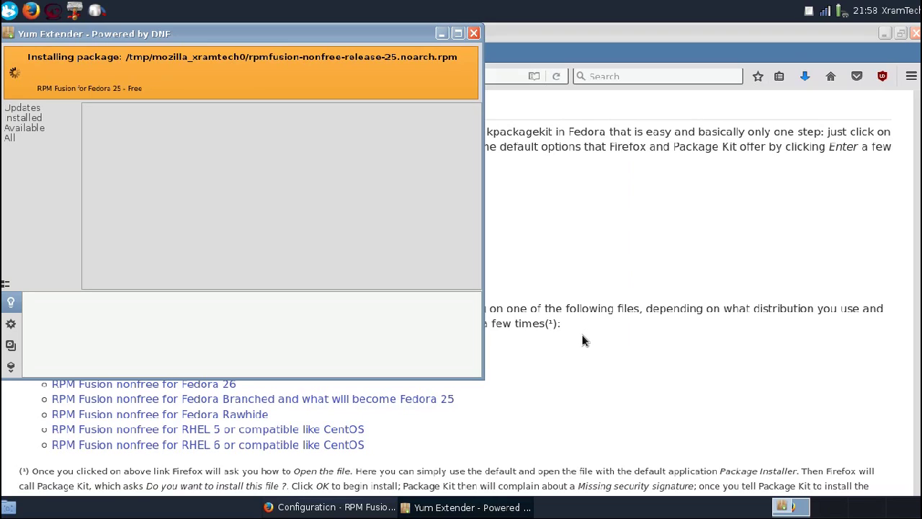
type("••")
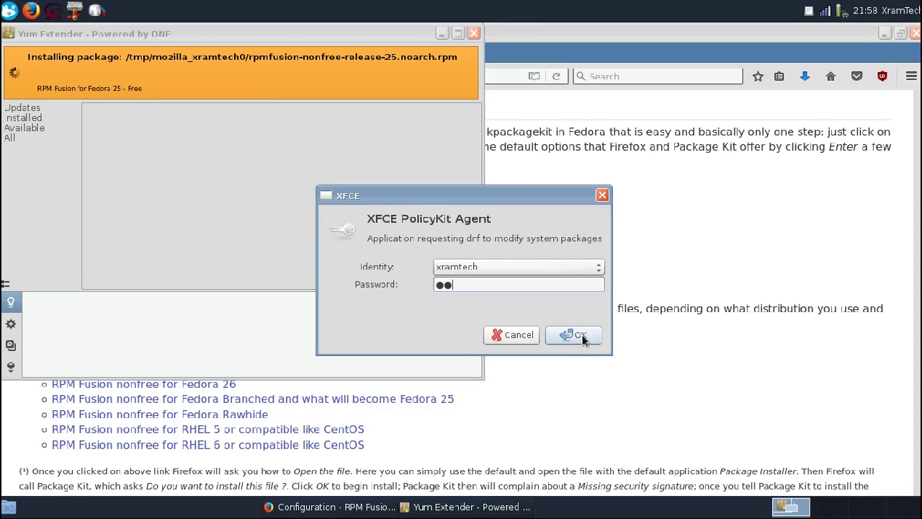
type("••••••")
left_click(585, 339)
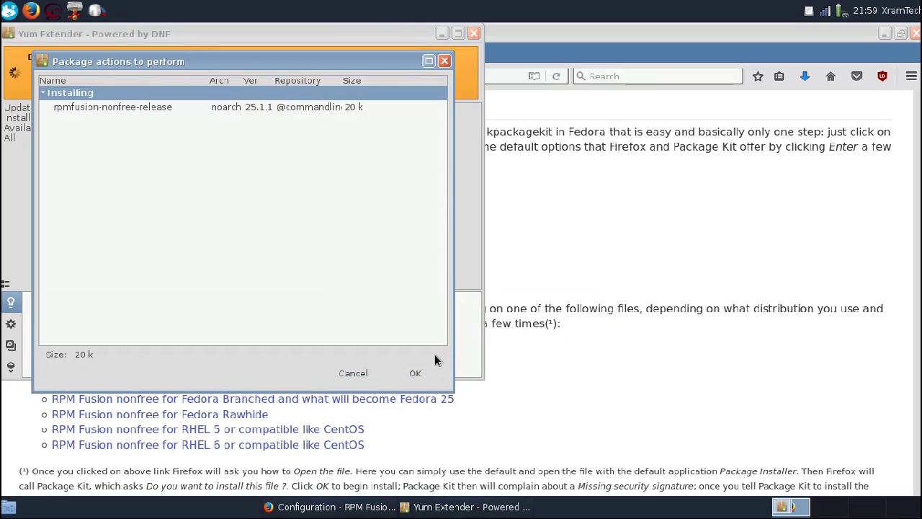
left_click(415, 374)
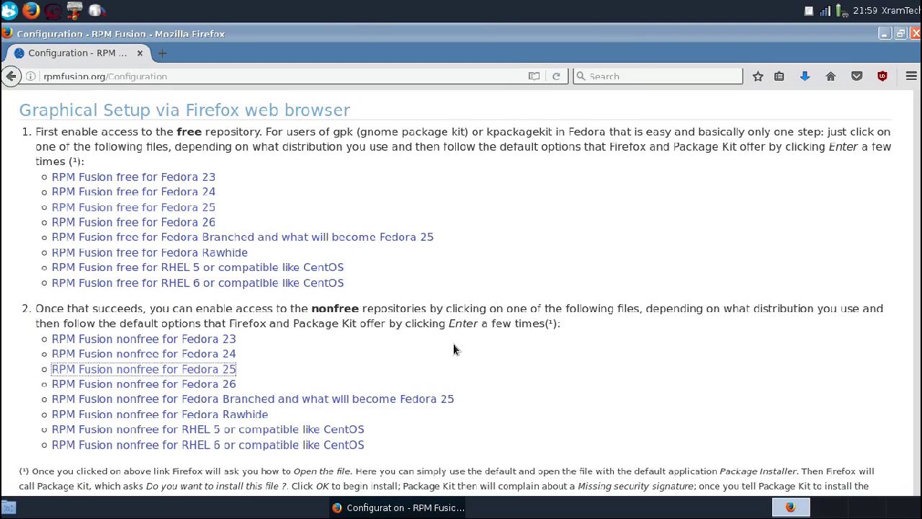
- Close Firefox and search the Whisker Menu for 'yu' to list Yum Extender (DNF)
left_click(916, 33)
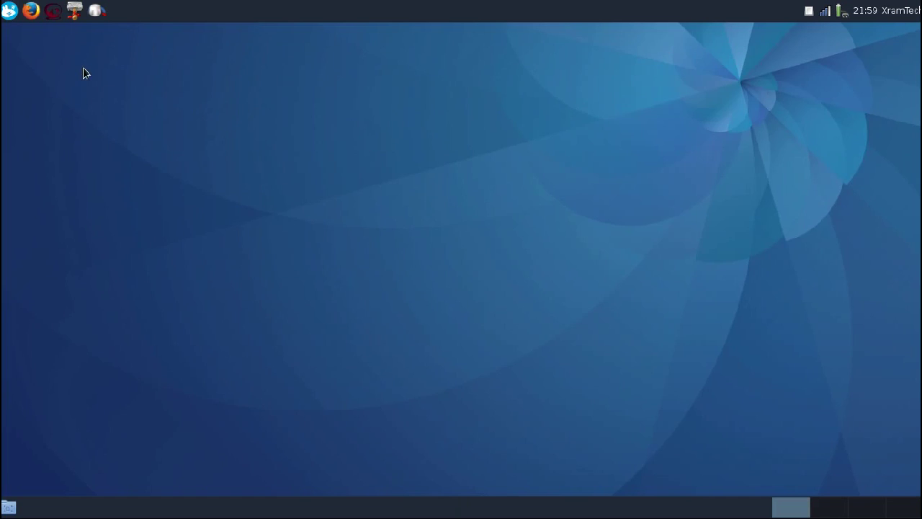
left_click(7, 13)
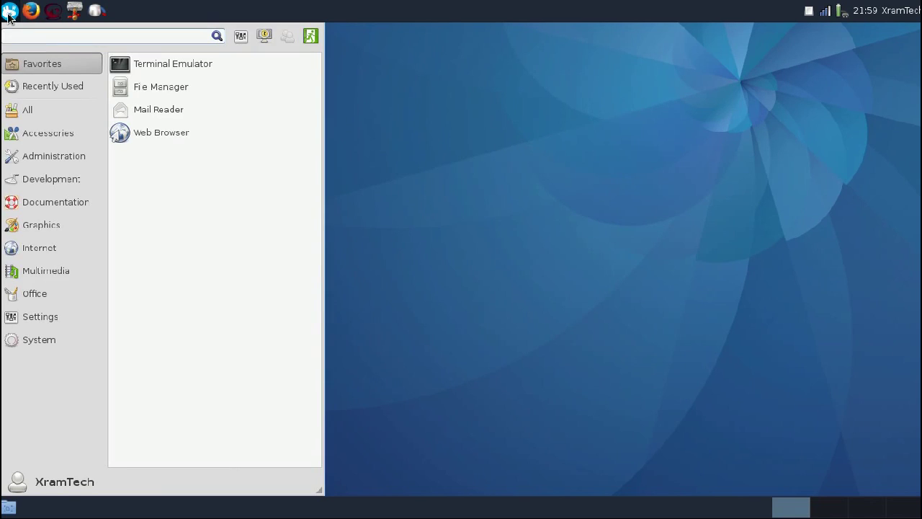
type("yu")
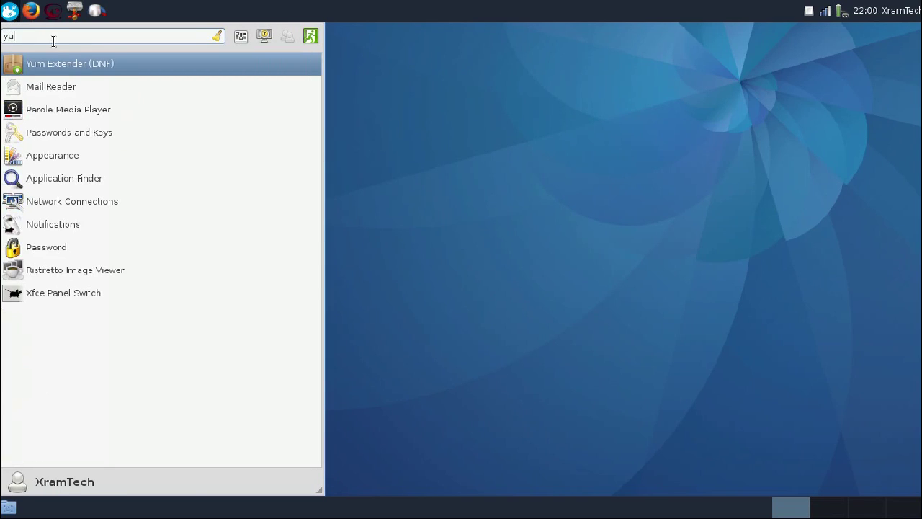
- Launch Yum Extender and apply the libidn2, lz4 and xorg-x11-drv-wacom updates, authorizing with the password
left_click(60, 66)
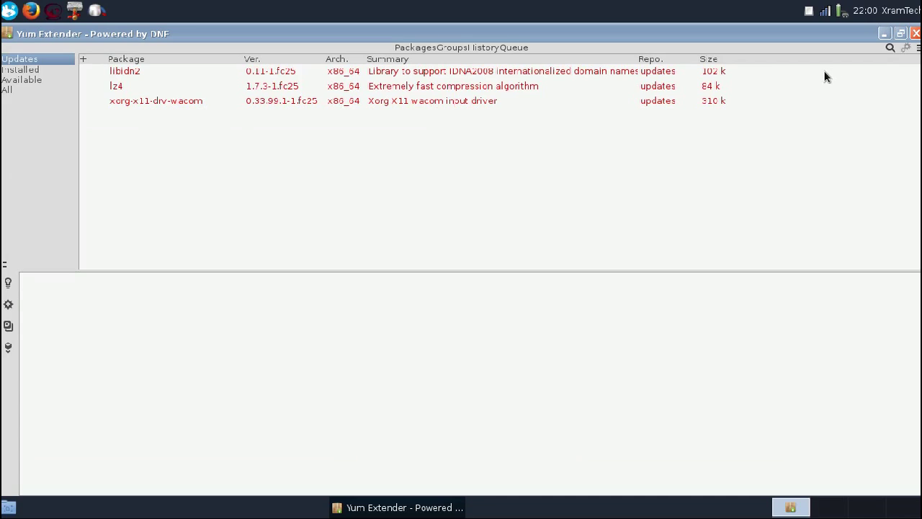
left_click(84, 62)
left_click(907, 49)
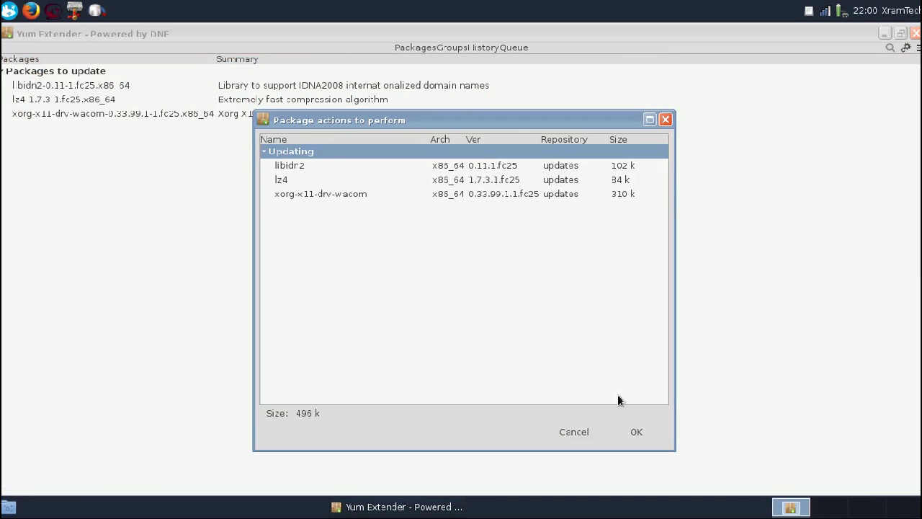
left_click(636, 432)
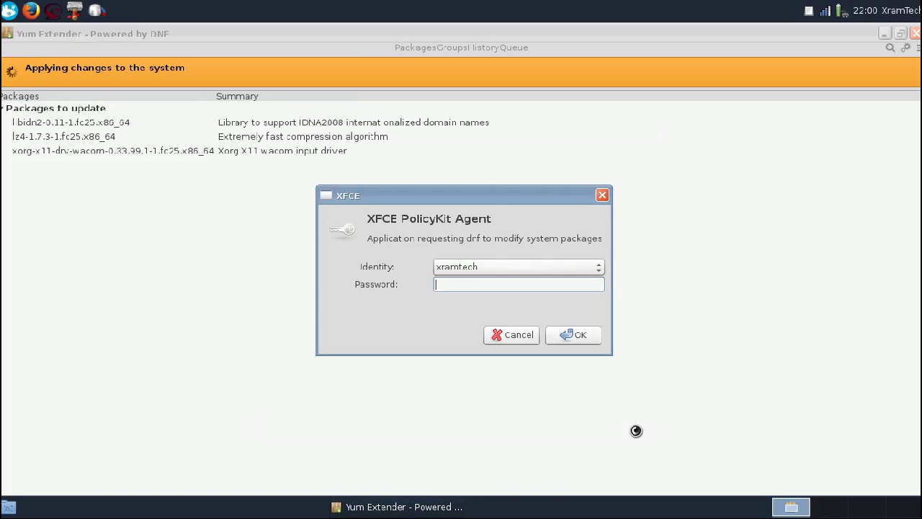
type("********")
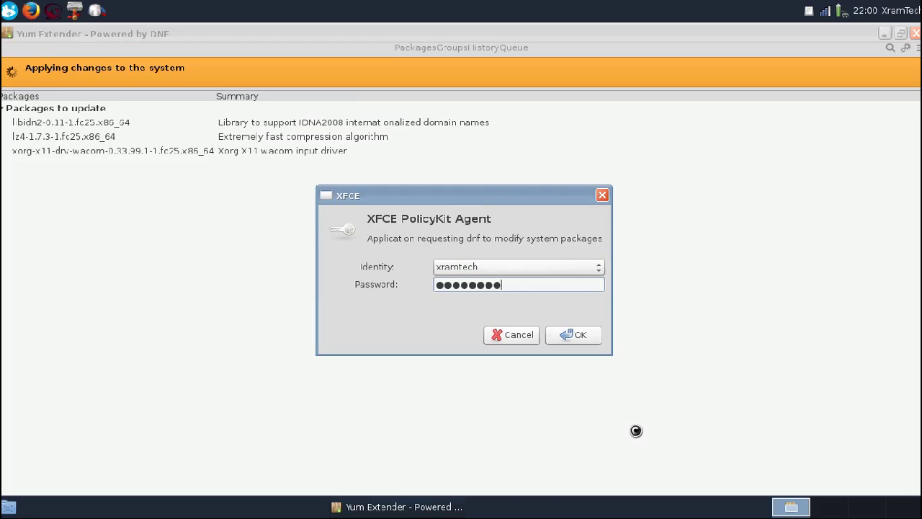
left_click(587, 340)
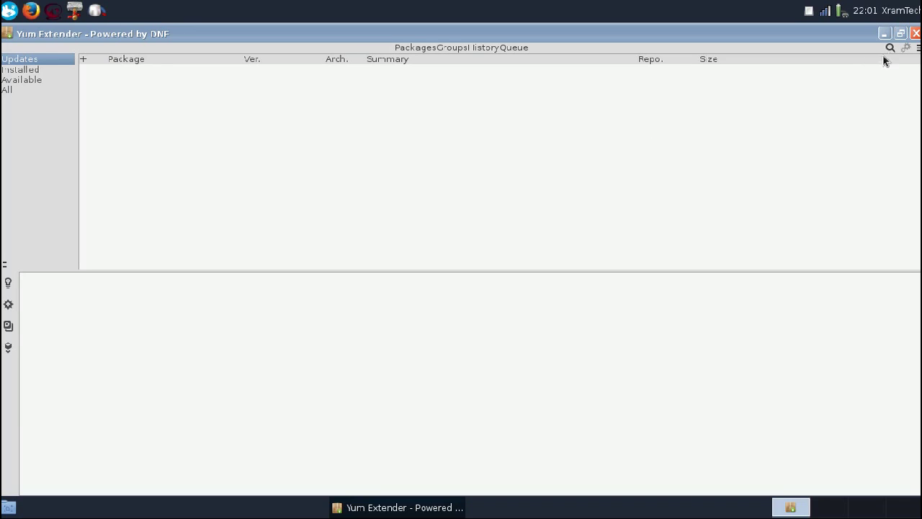
- Tick fedora-cisco-openh264 in the Preferences Repositories list and confirm with OK
left_click(919, 49)
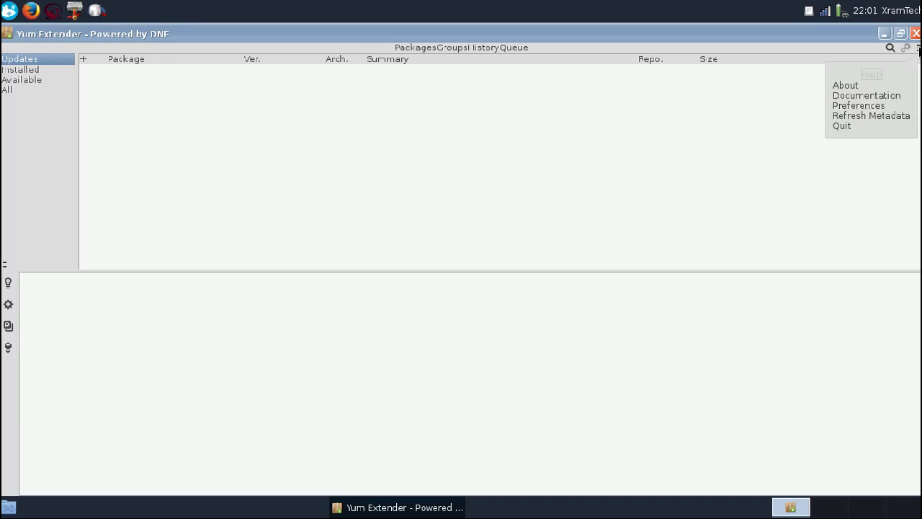
left_click(868, 102)
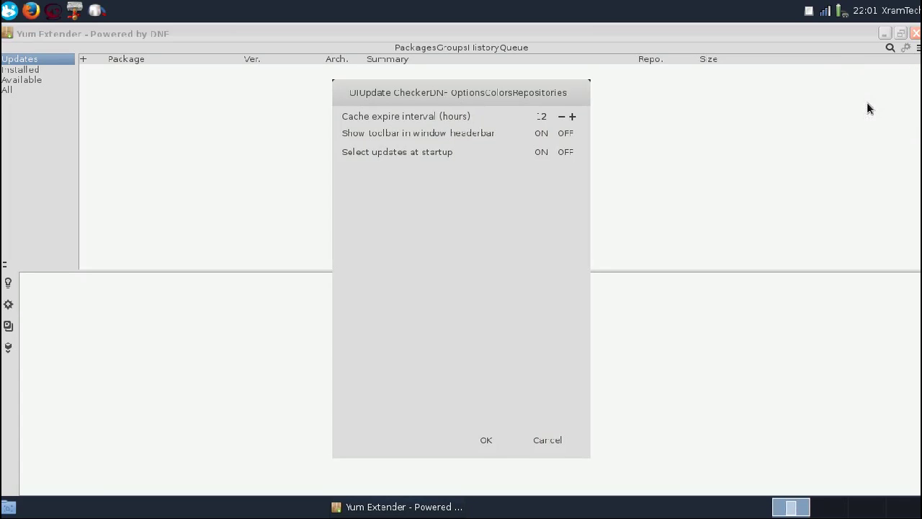
left_click(535, 93)
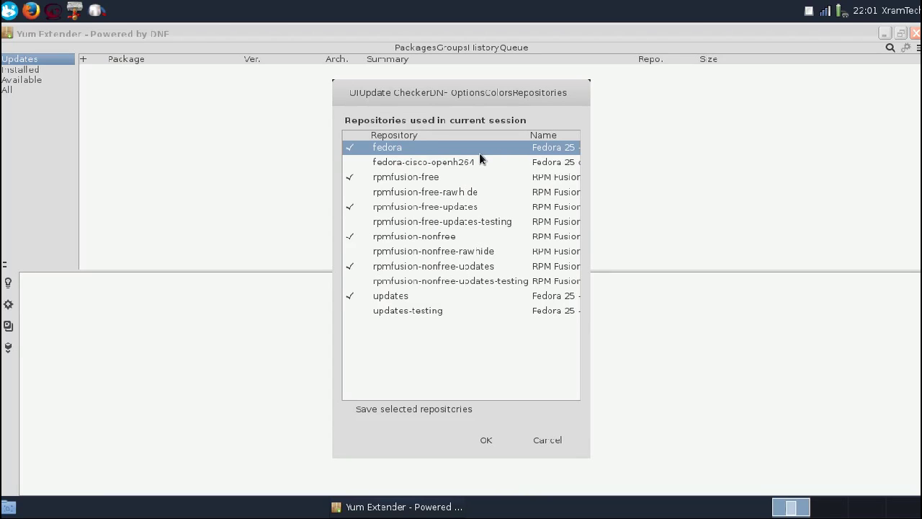
left_click(353, 163)
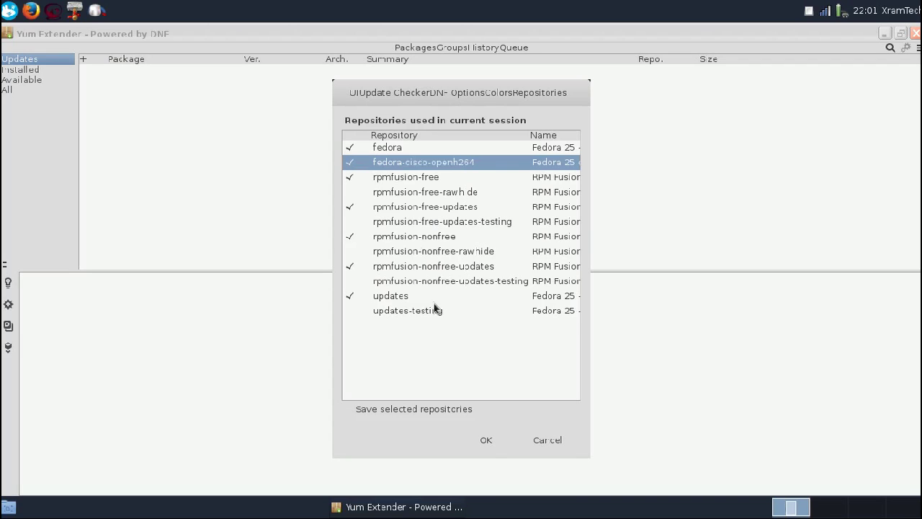
left_click(485, 440)
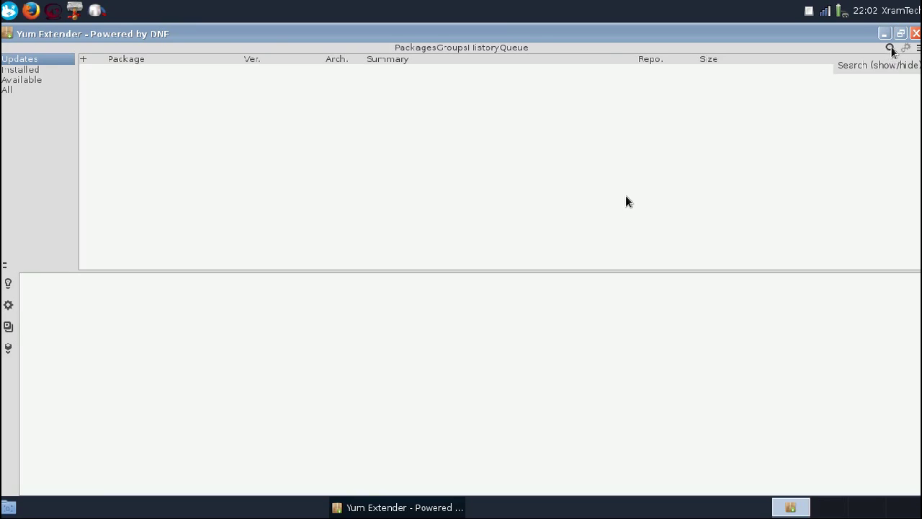
- Search Yum Extender's packages for 'vlc'
left_click(891, 48)
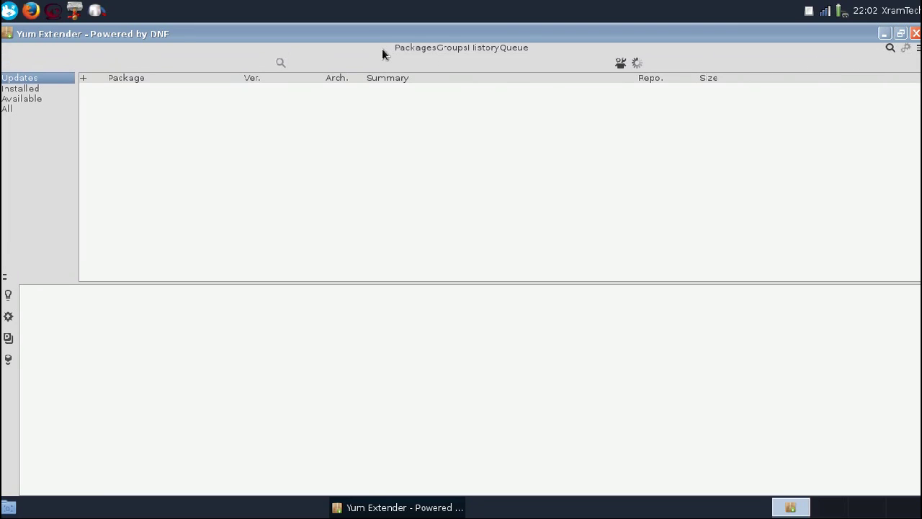
type("vlc")
key("Return")
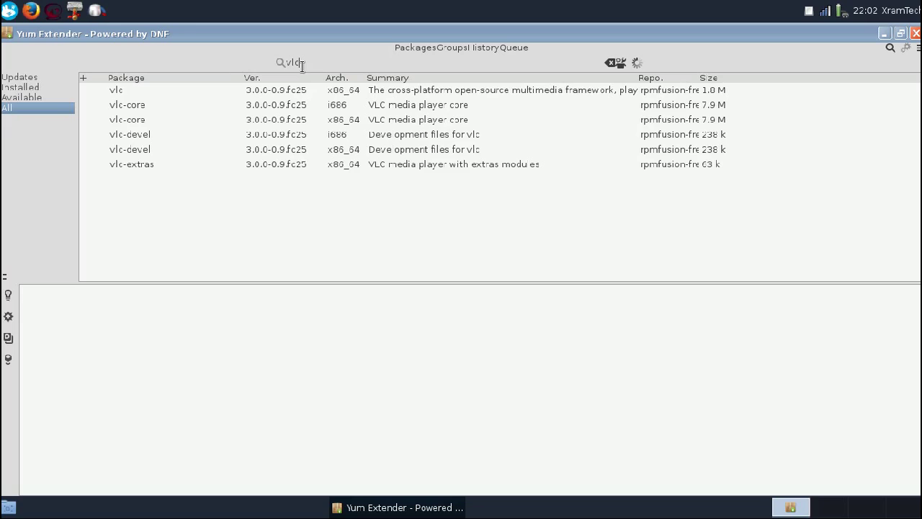
- Mark vlc, the 64-bit vlc-core and vlc-extras for installation
left_click(115, 92)
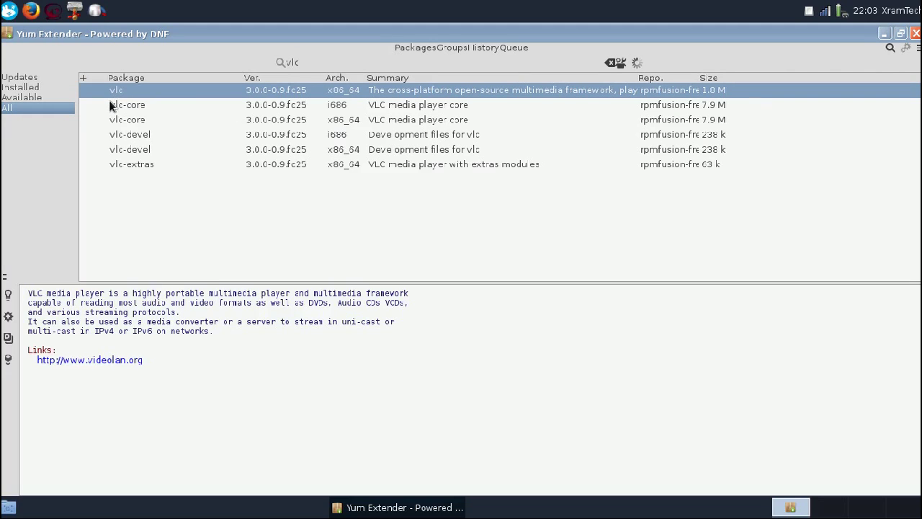
left_click(87, 90)
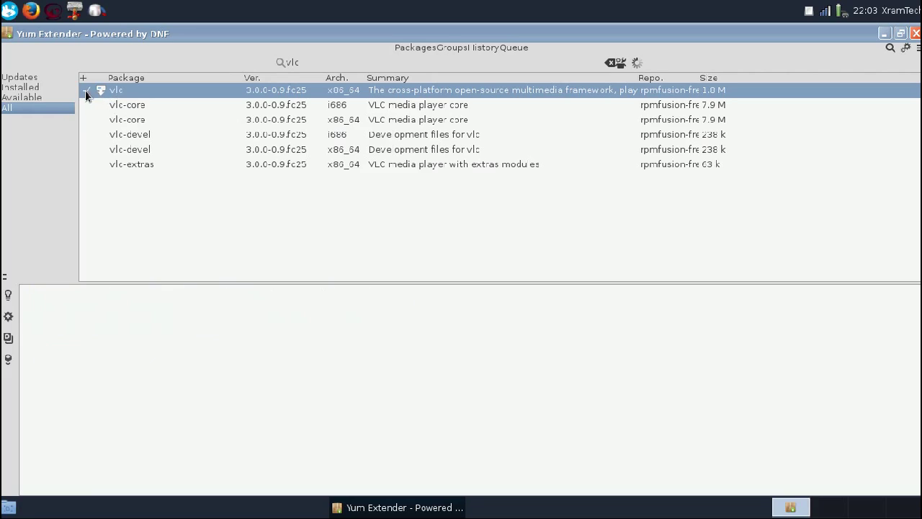
left_click(122, 119)
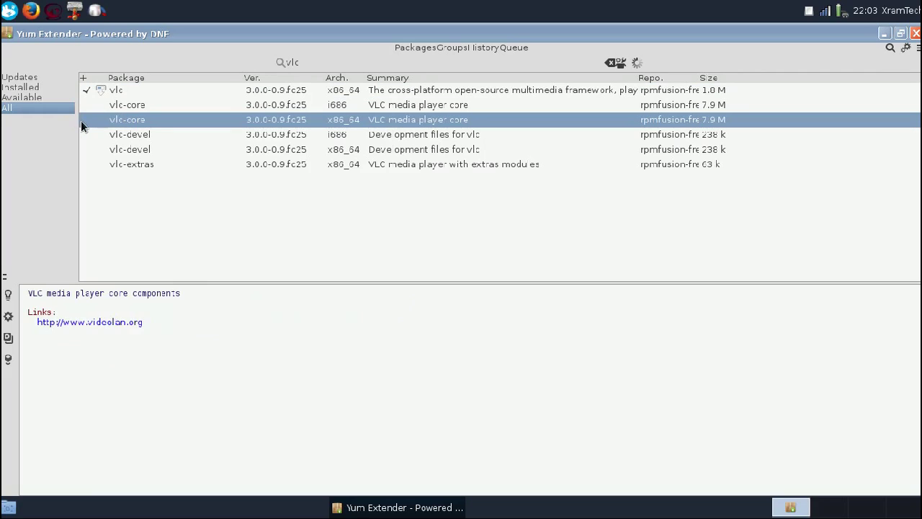
left_click(87, 120)
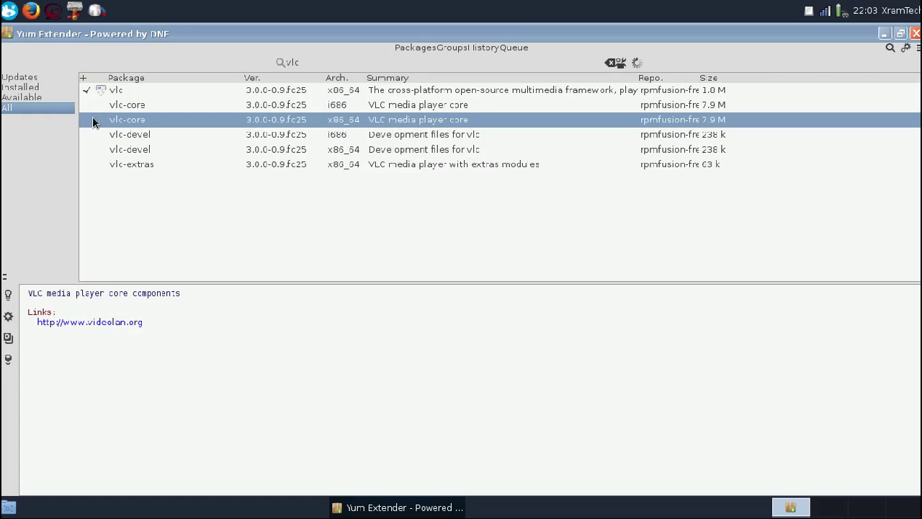
left_click(114, 165)
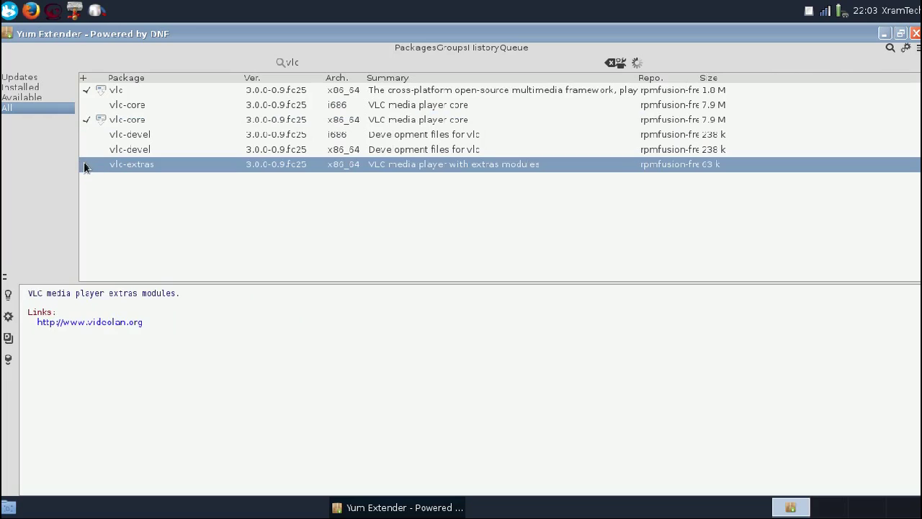
left_click(85, 165)
- Apply the queued vlc installs and accept the 87 M package list
left_click(904, 47)
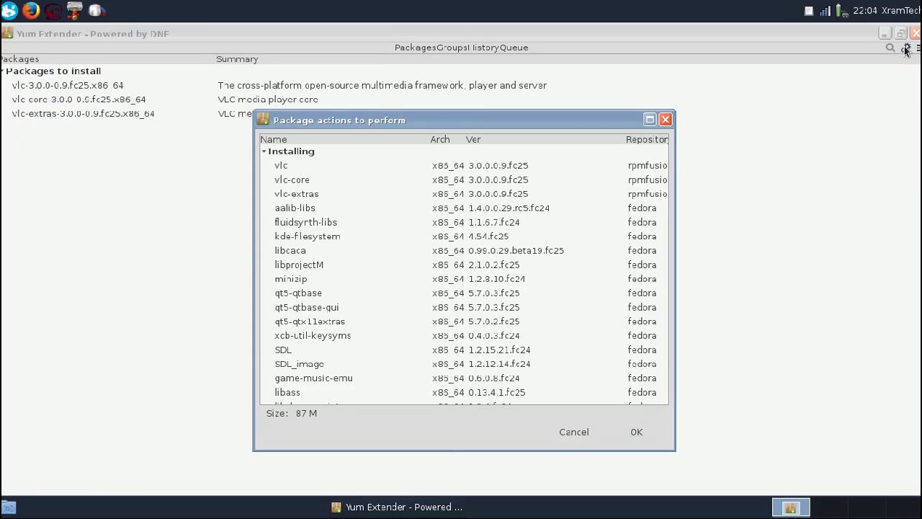
left_click(635, 432)
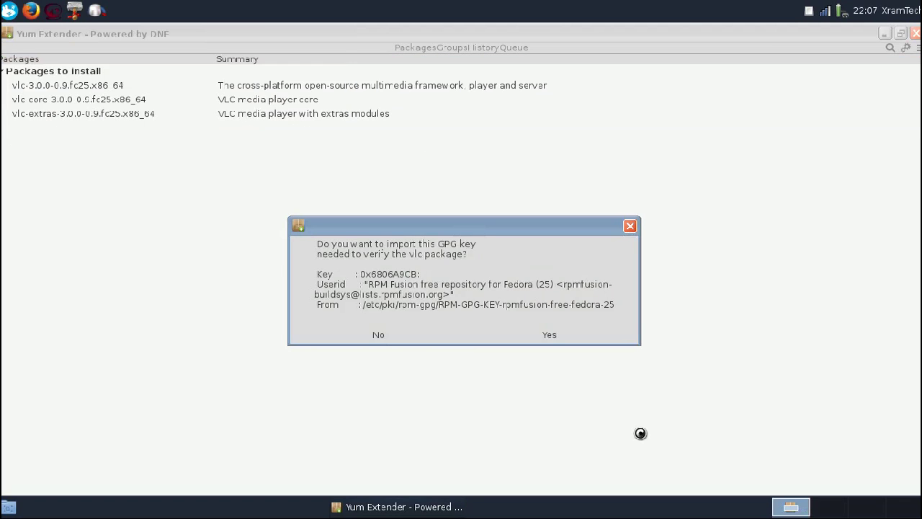
- Accept importing the RPM Fusion free GPG key so the VLC install finishes
left_click(554, 334)
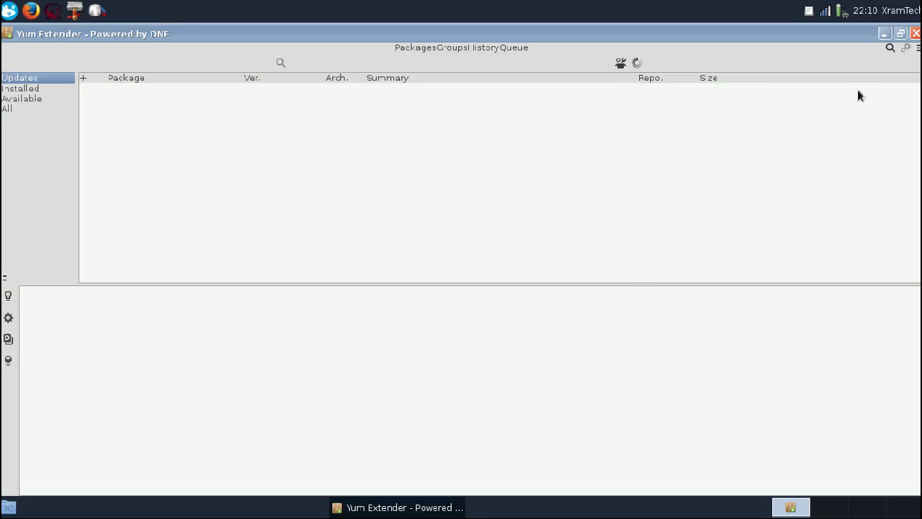
- Close Yum Extender and search the Whisker Menu for 'vlc' to locate VLC media player
left_click(915, 33)
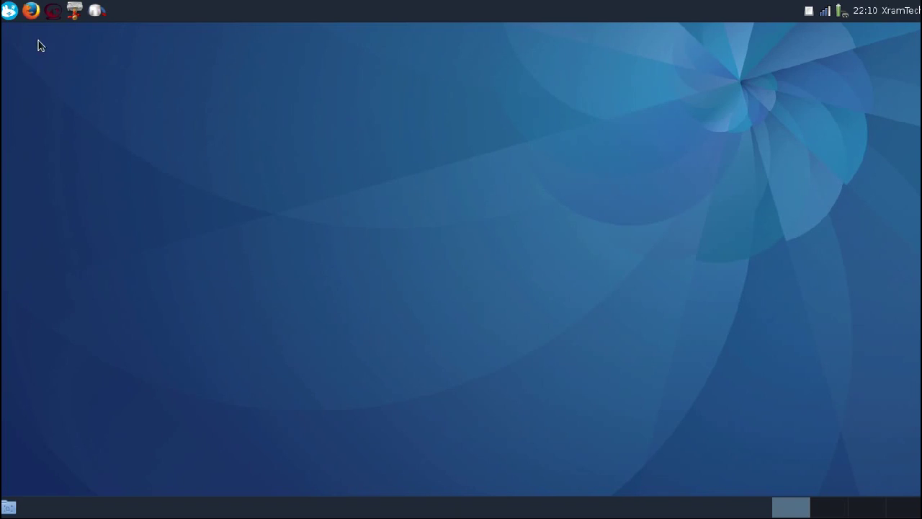
left_click(10, 11)
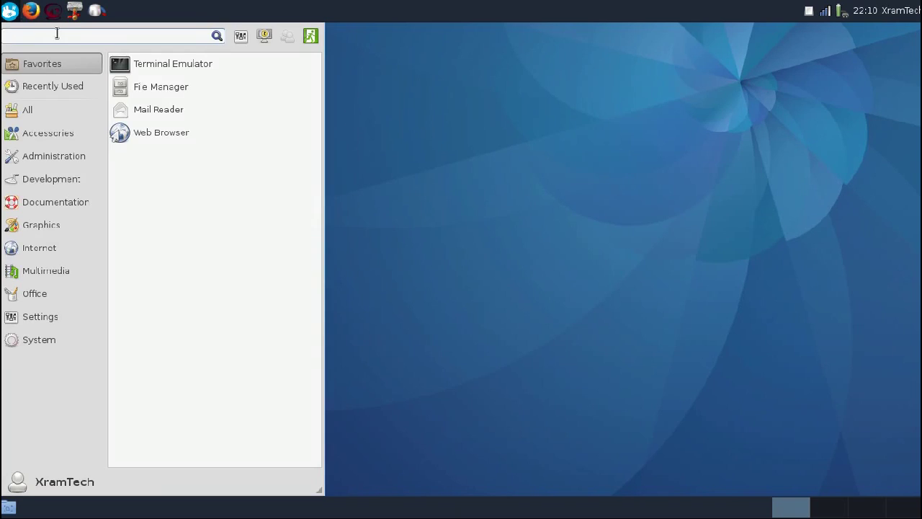
type("vl")
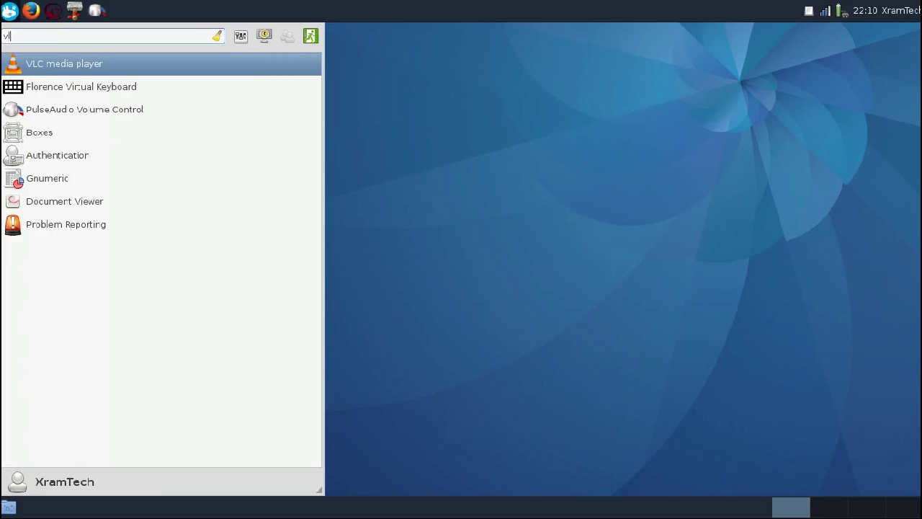
type("c")
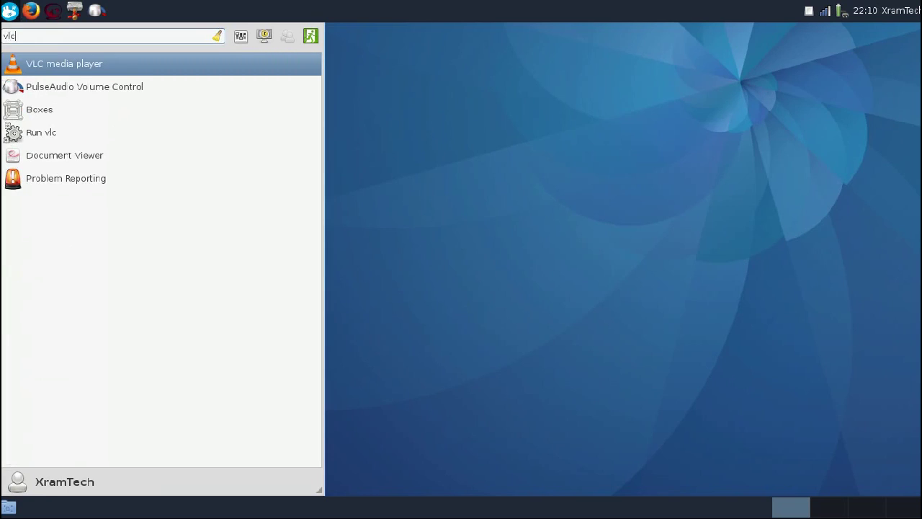
- Launch VLC with 'Allow metadata network access' unticked in its privacy prompt, then close it
left_click(75, 65)
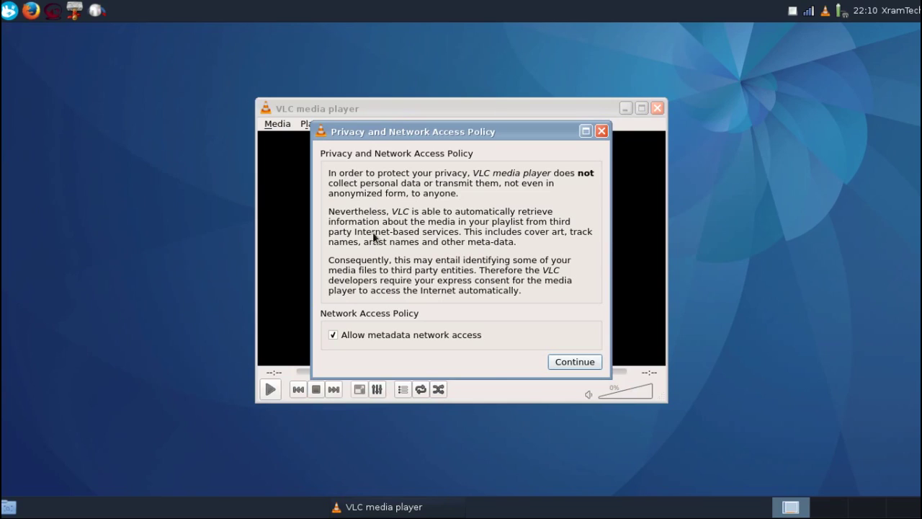
left_click(333, 335)
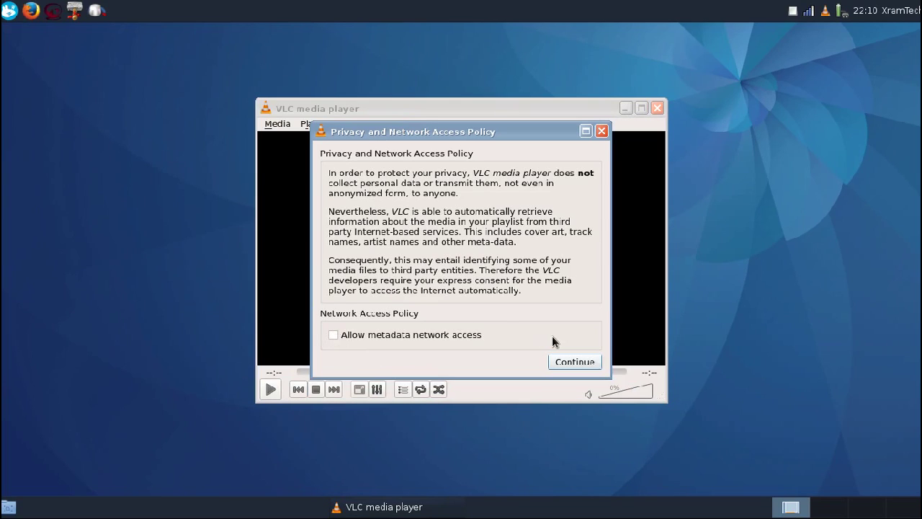
left_click(567, 363)
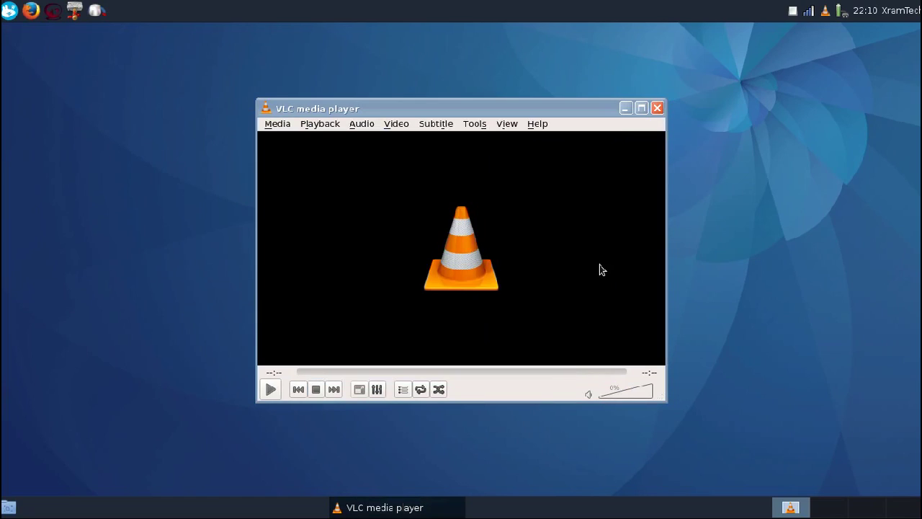
left_click(657, 109)
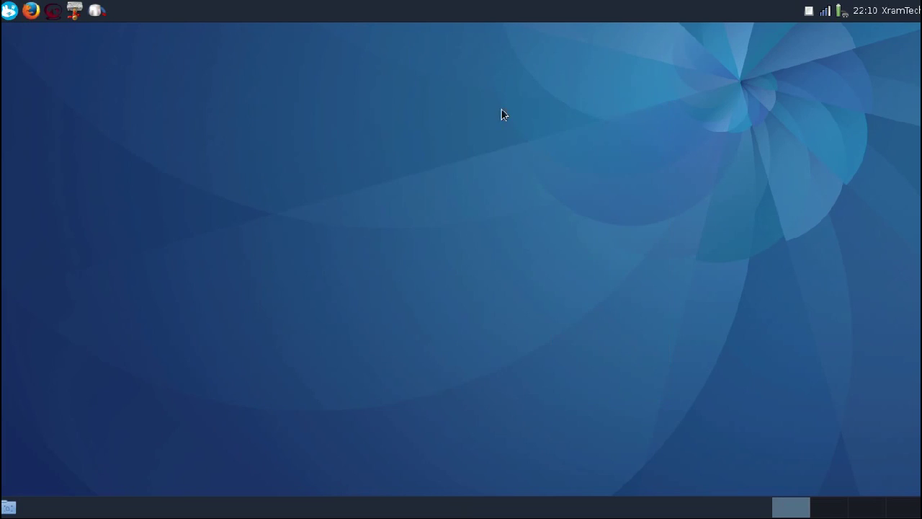